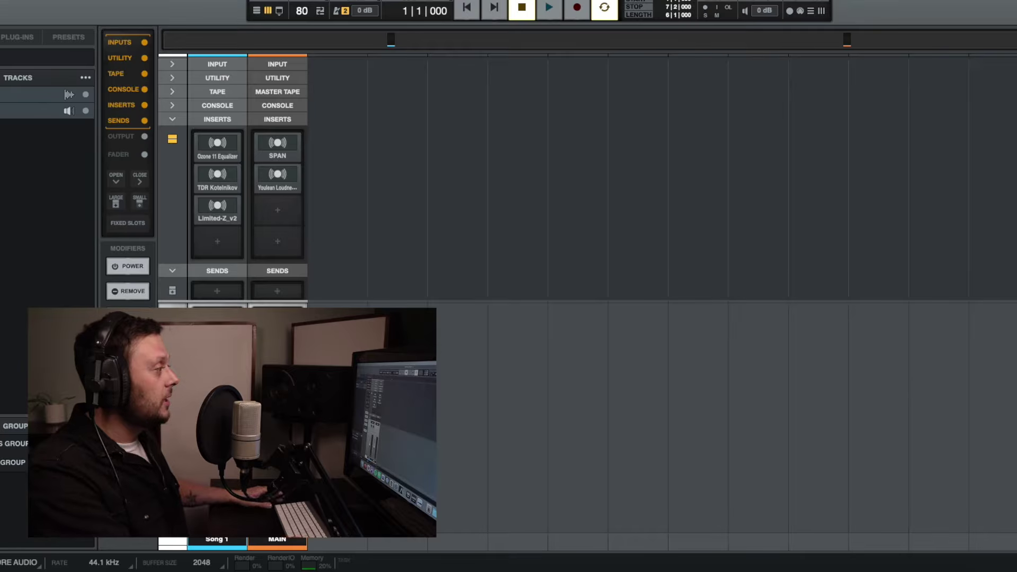
Open the Ozone 11 Equalizer on Song 1 and add a Flat Low-Pass band at about 7966 Hz
click(219, 147)
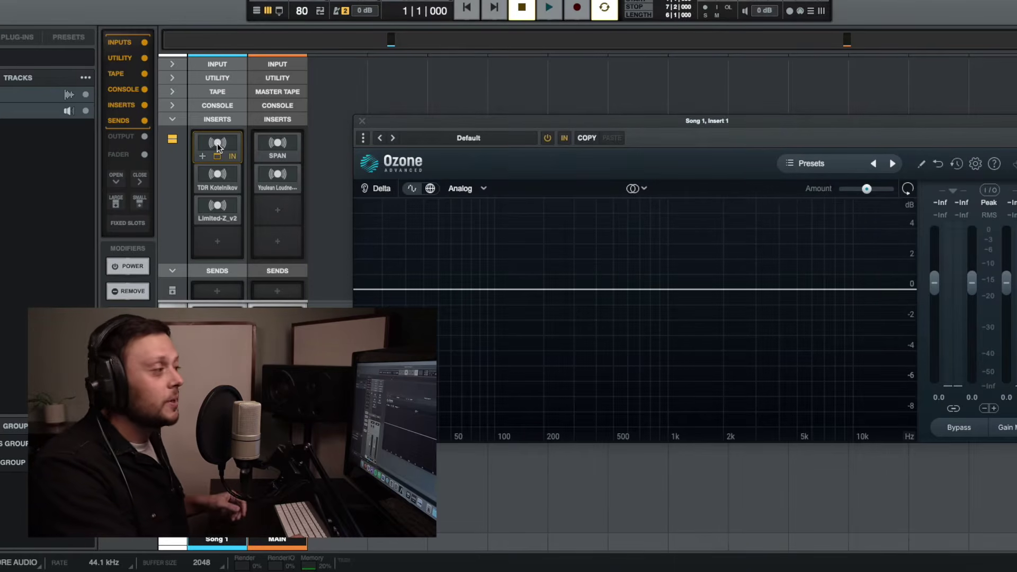
drag(607, 118, 564, 99)
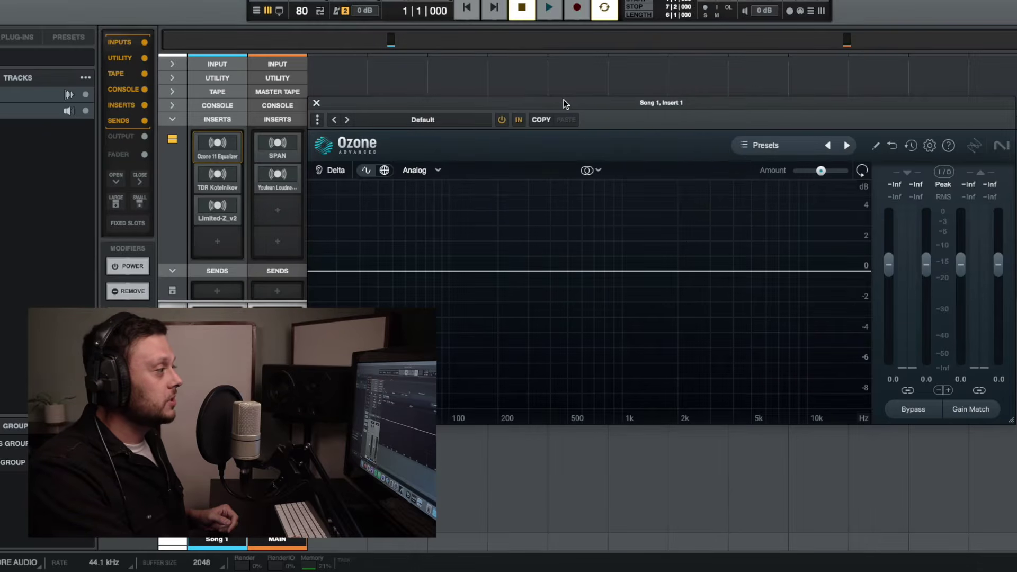
drag(564, 101, 576, 84)
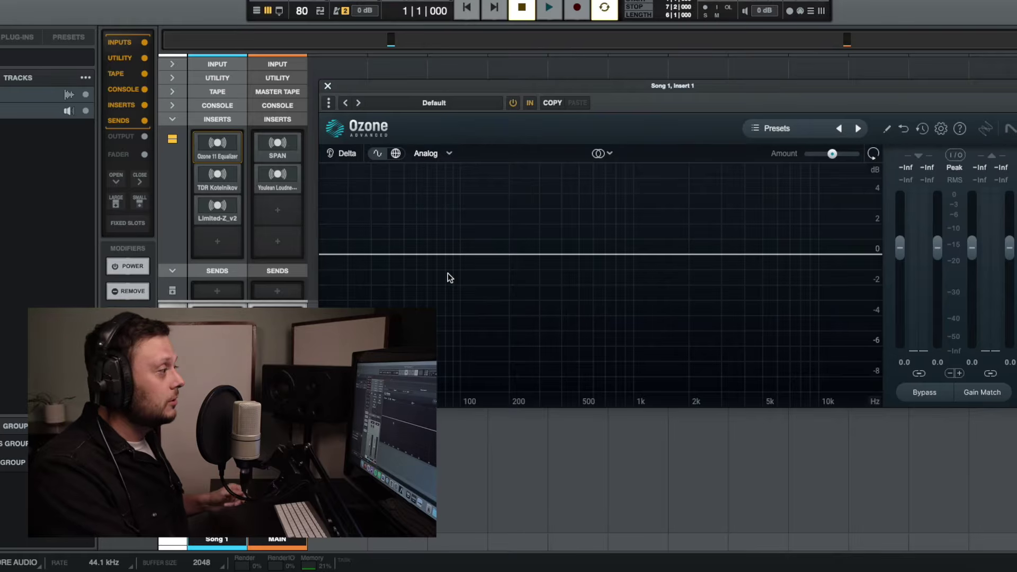
click(443, 255)
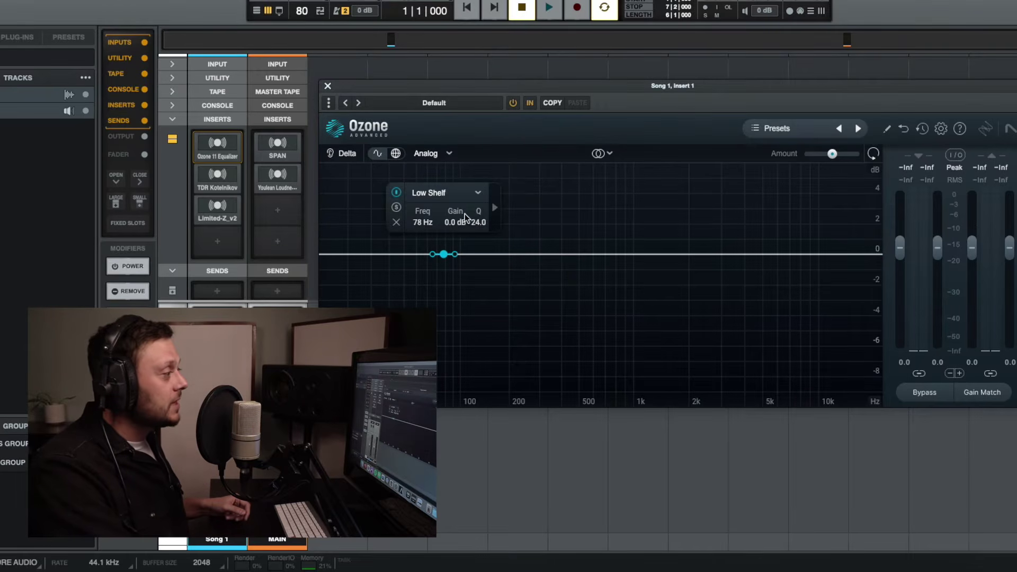
click(478, 194)
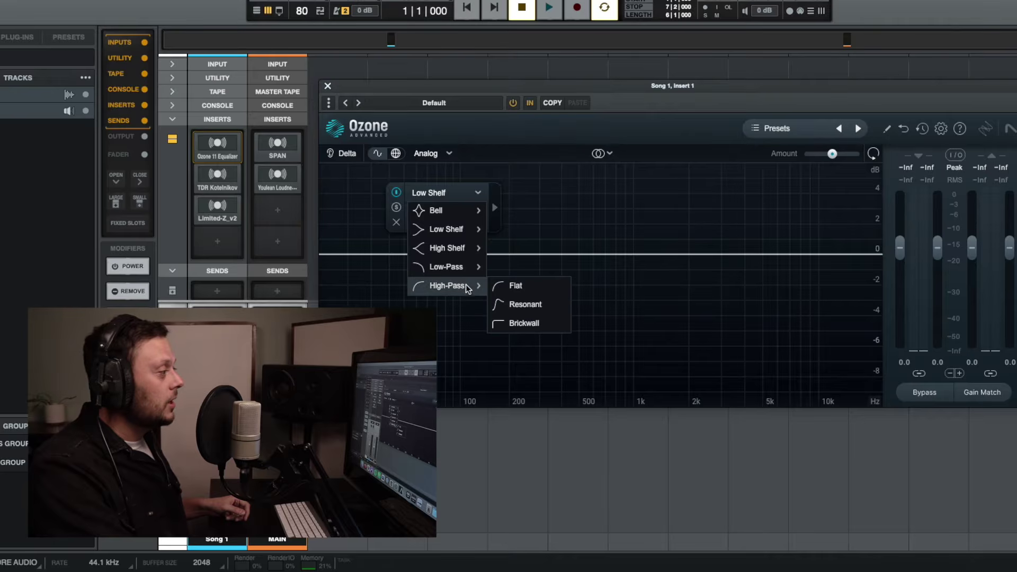
click(465, 272)
drag(443, 255, 800, 254)
Add a Low Shelf band in the equalizer at about 194 Hz with about 1.2 dB of gain
click(534, 255)
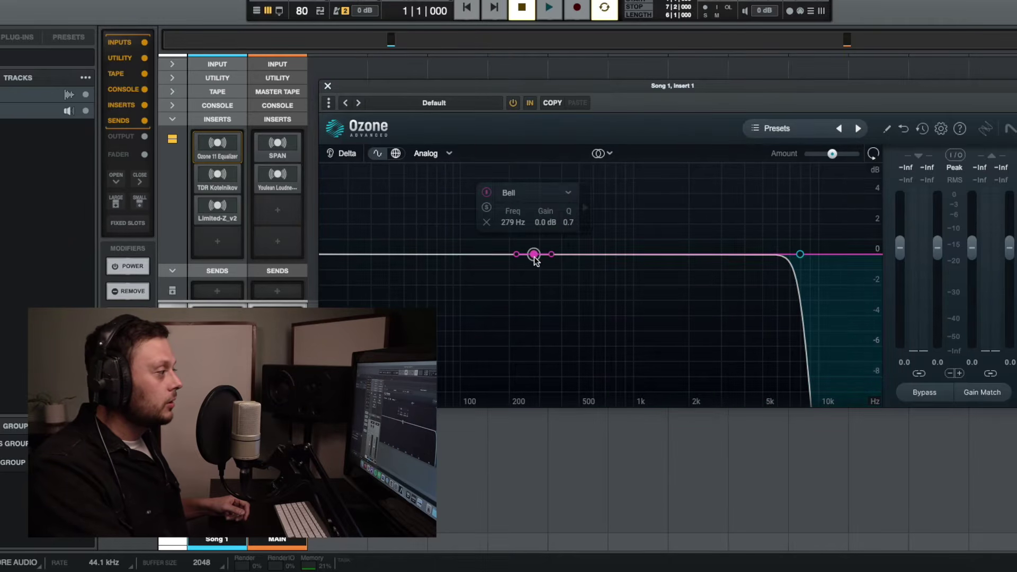
click(527, 197)
click(536, 230)
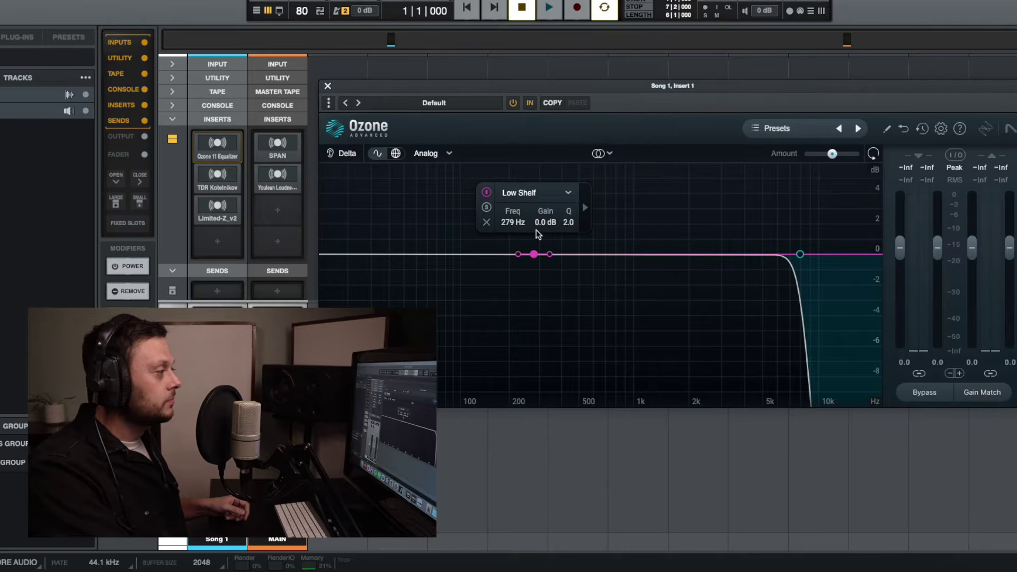
drag(535, 254, 507, 235)
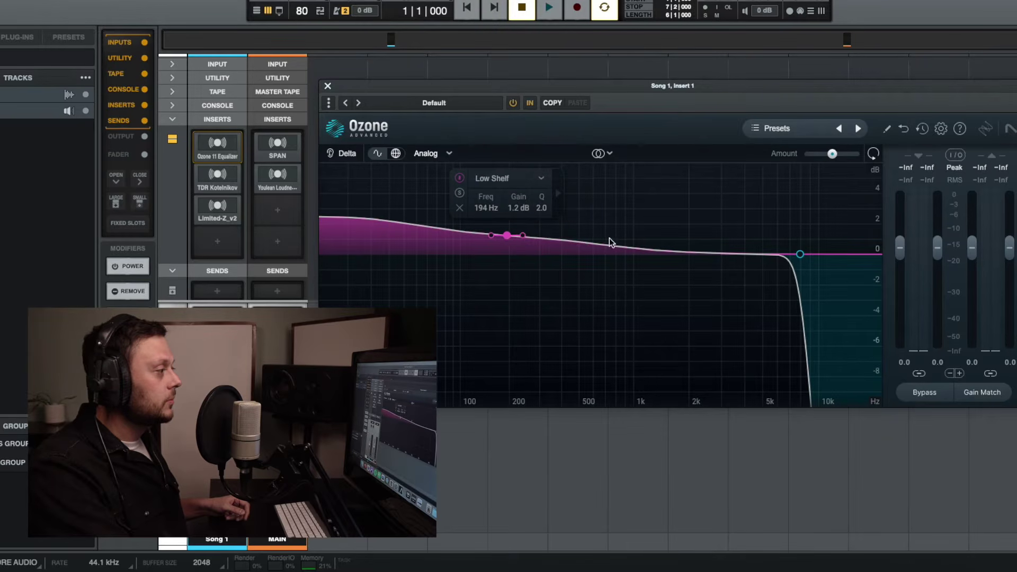
Add a Bell band at about 1002 Hz, cutting about 2.4 dB with a Q of about 1.6
drag(618, 248, 623, 238)
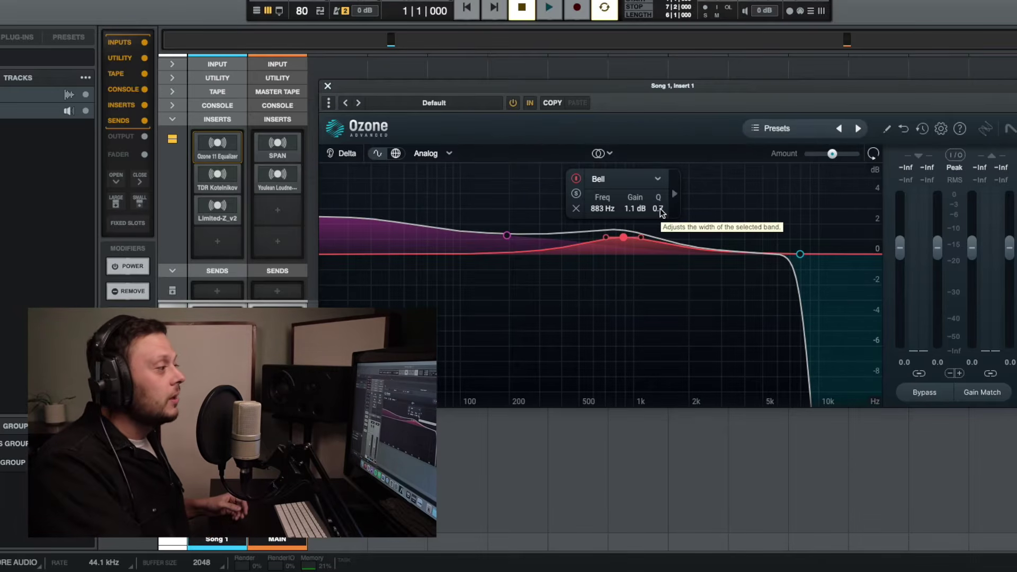
mouse_move(625, 240)
mouse_down()
mouse_move(606, 238)
mouse_move(633, 239)
mouse_up()
click(670, 207)
drag(670, 208, 654, 220)
click(651, 211)
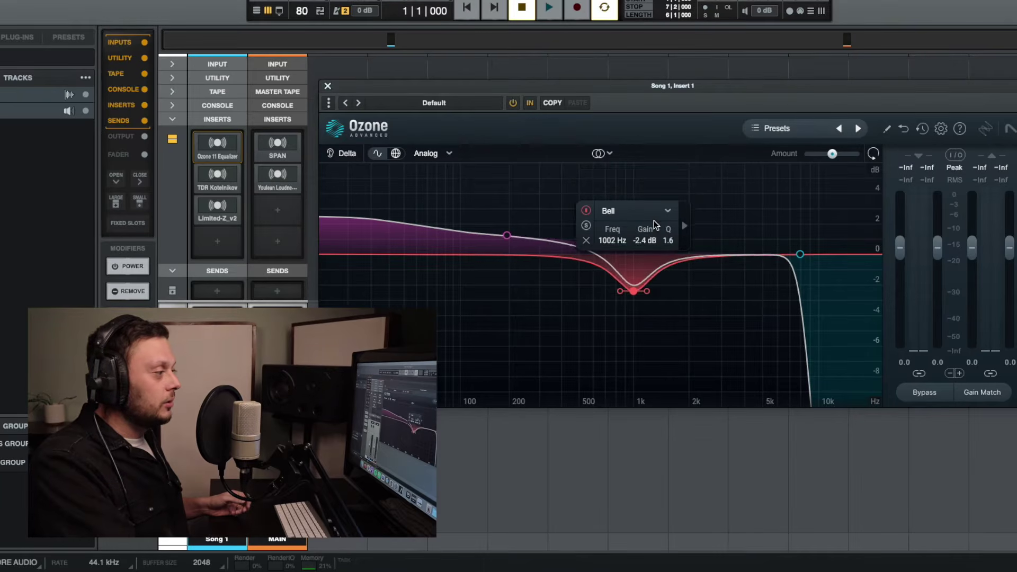
Adjust the low shelf to about 206 Hz and 1.5 dB, and set the low-pass band's slope to 12
click(507, 238)
drag(508, 239, 511, 232)
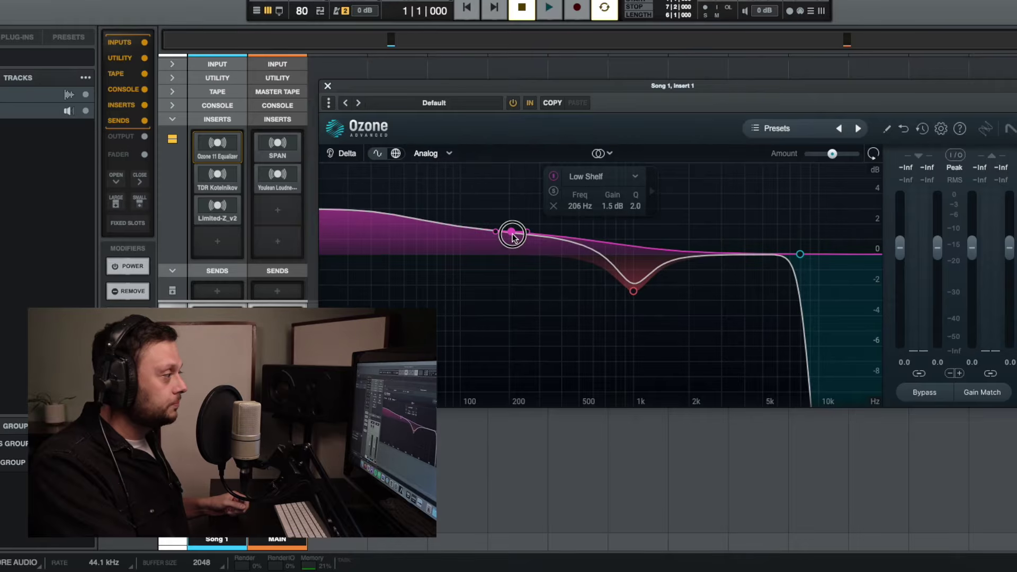
click(800, 254)
double_click(823, 224)
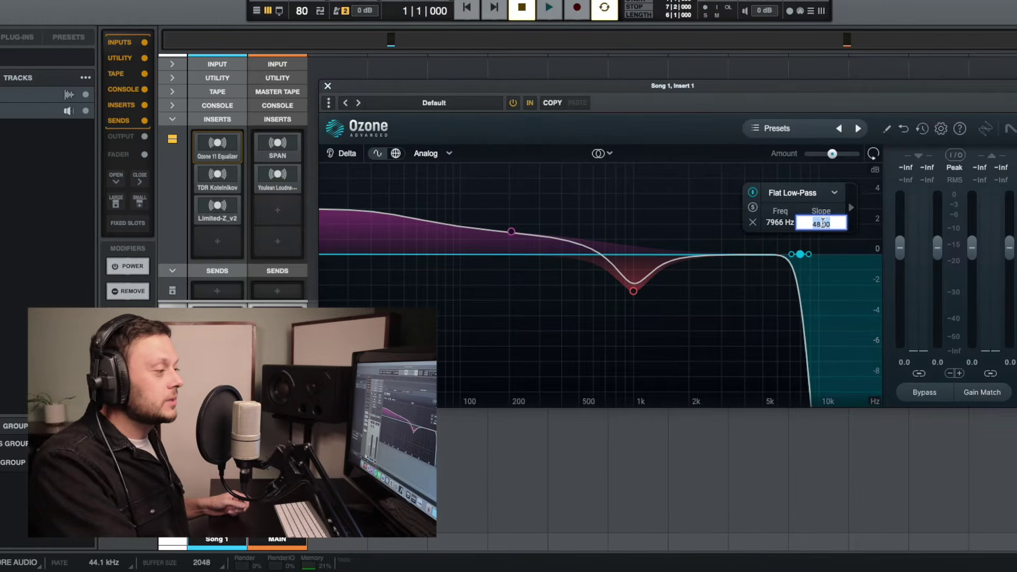
text(12)
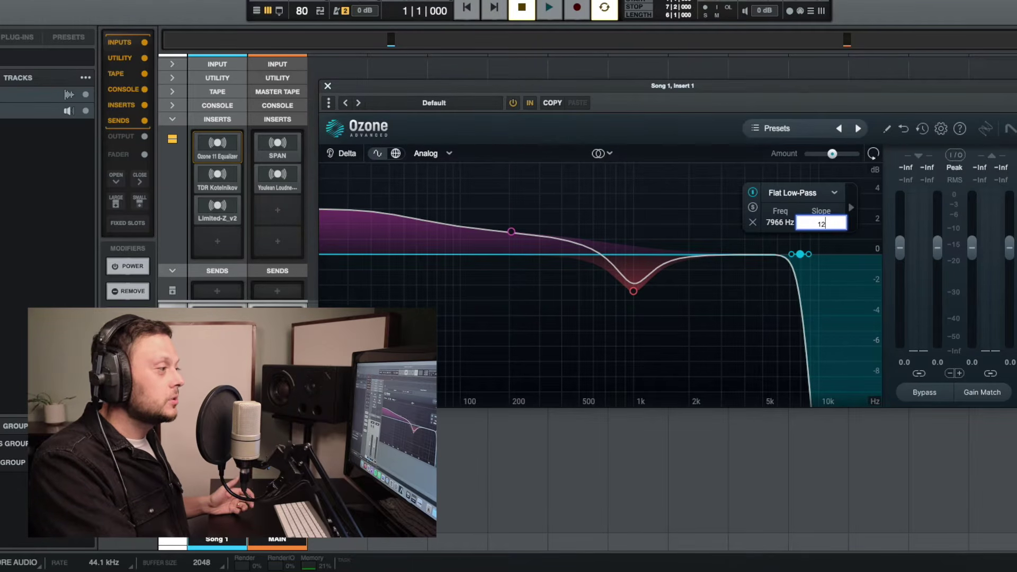
key(Return)
Add Bell boosts of about 1.0 dB at 2792 Hz and about 0.7 dB at 444 Hz
double_click(715, 253)
drag(715, 253, 716, 239)
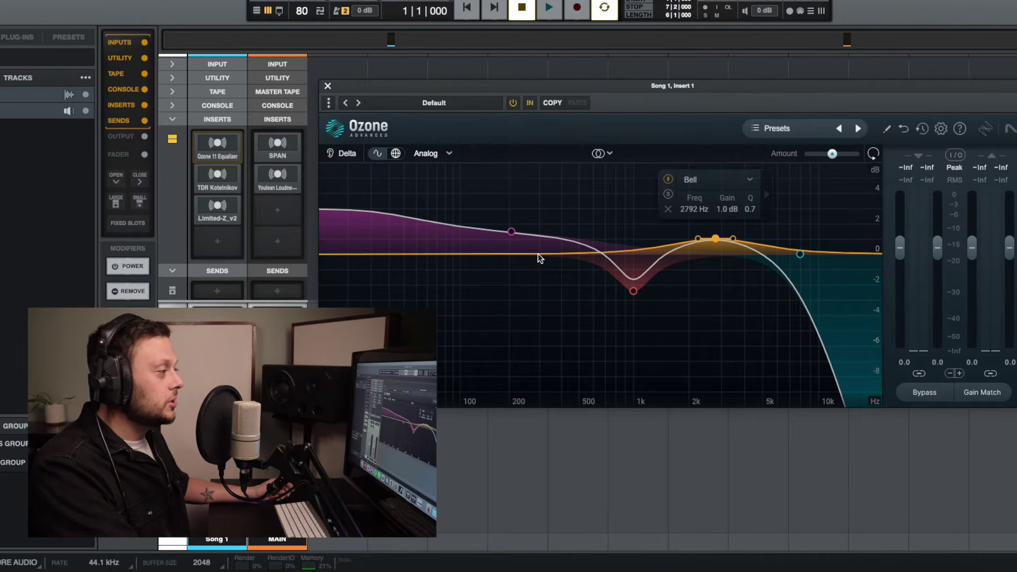
double_click(563, 254)
drag(563, 254, 569, 243)
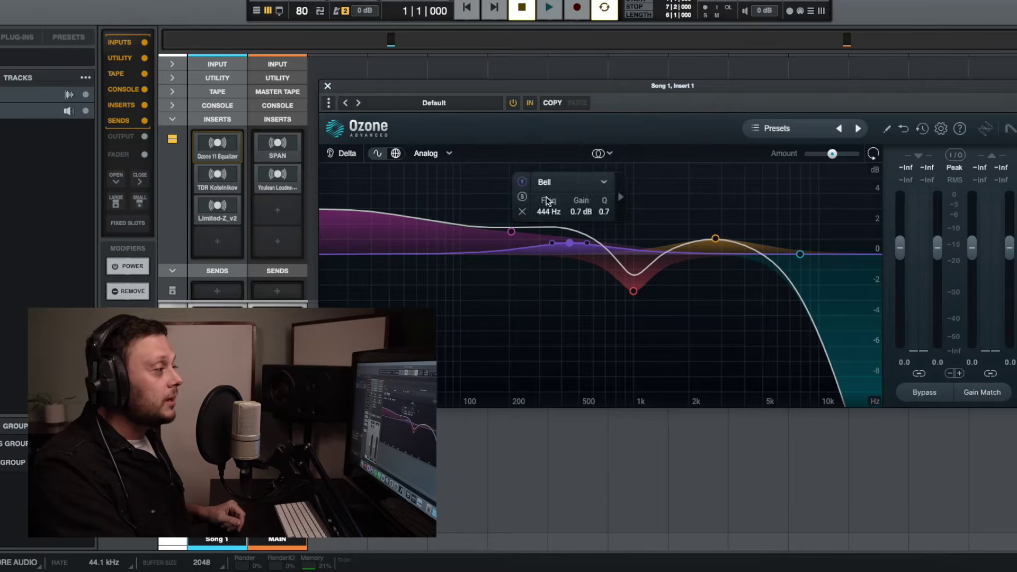
Switch the equalizer to Mid/Side and give the Side channel a slight low-mid boost and a Bell cut of about 0.6 dB at 2316 Hz
click(610, 154)
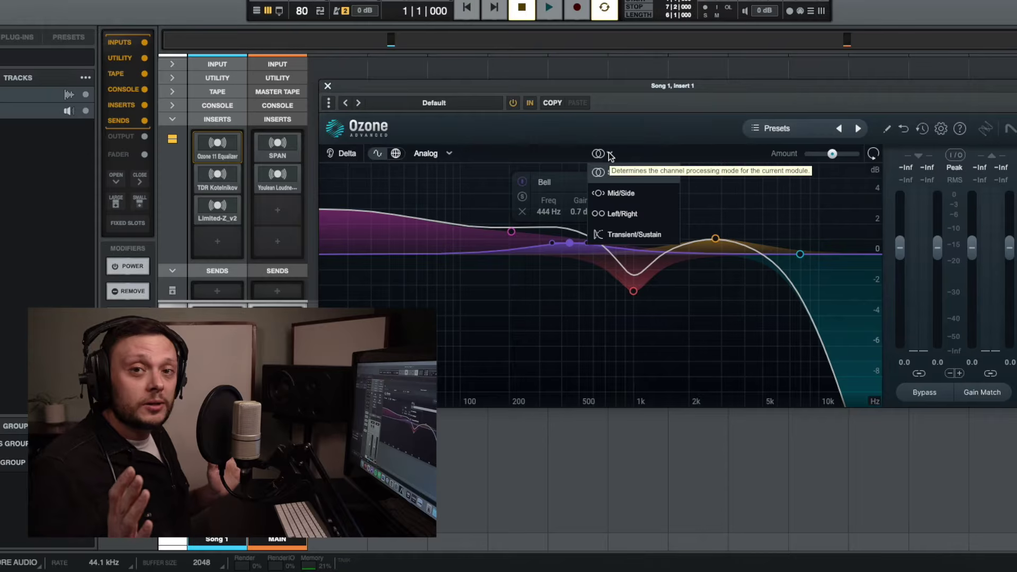
click(639, 193)
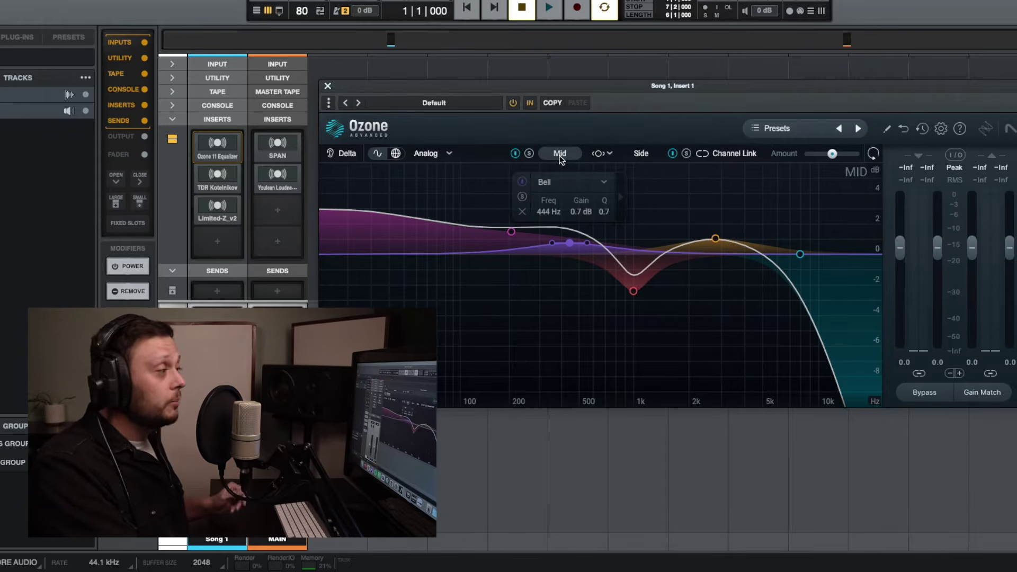
click(642, 154)
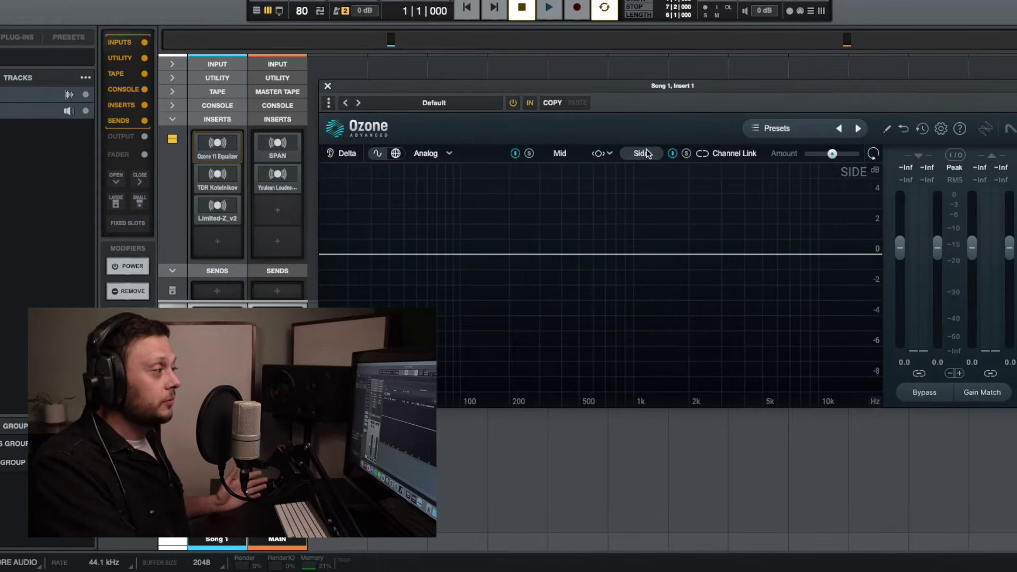
click(574, 153)
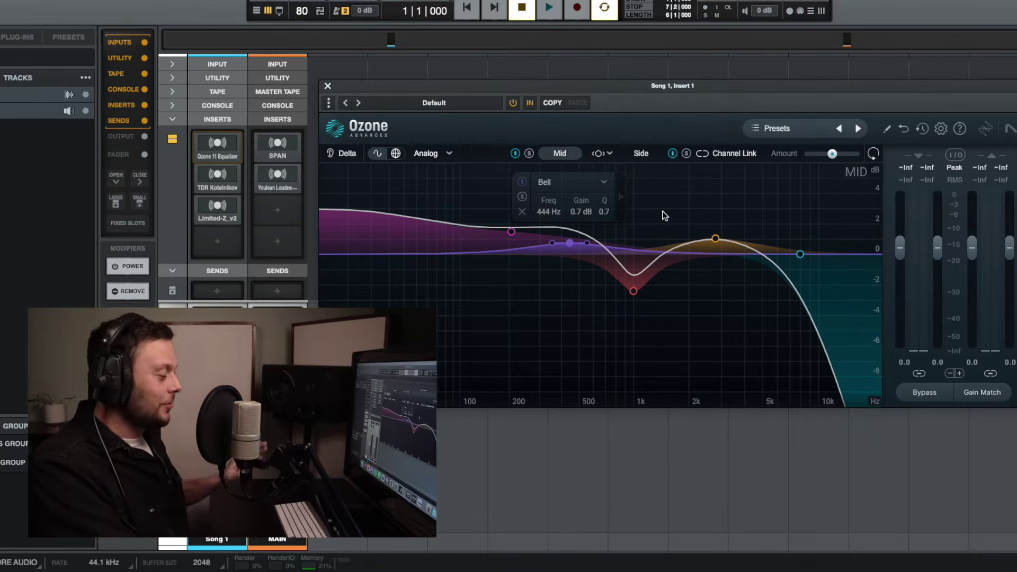
click(642, 154)
drag(576, 254, 564, 244)
drag(698, 255, 700, 263)
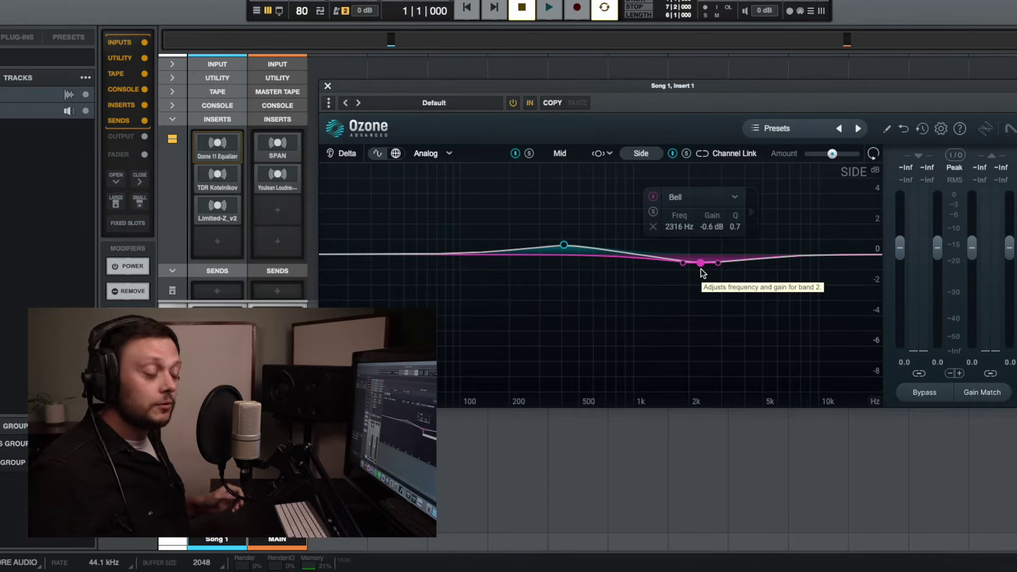
Switch the equalizer to Left/Right processing, compare the left and right channel curves, and close the plug-in
click(603, 155)
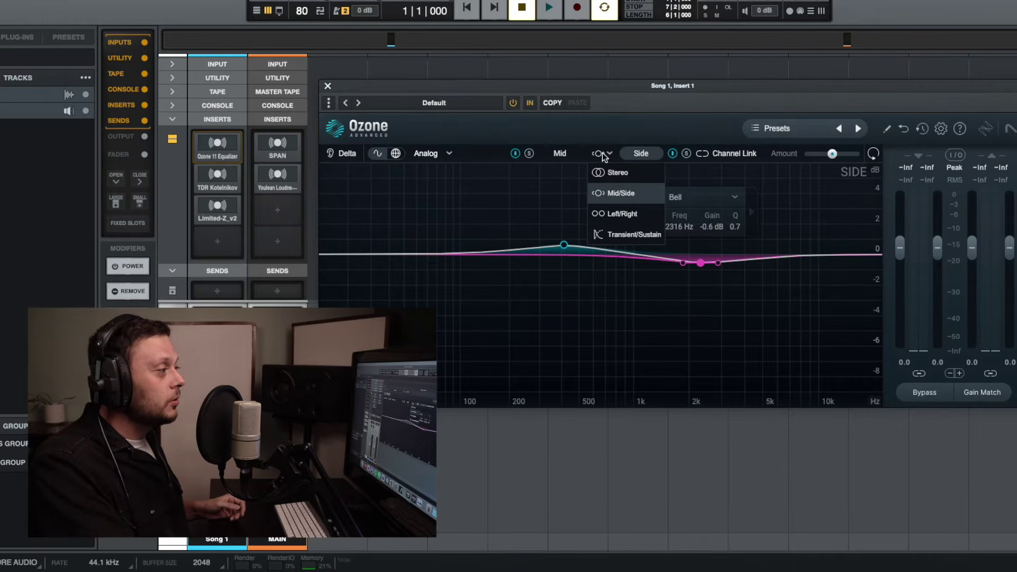
click(626, 214)
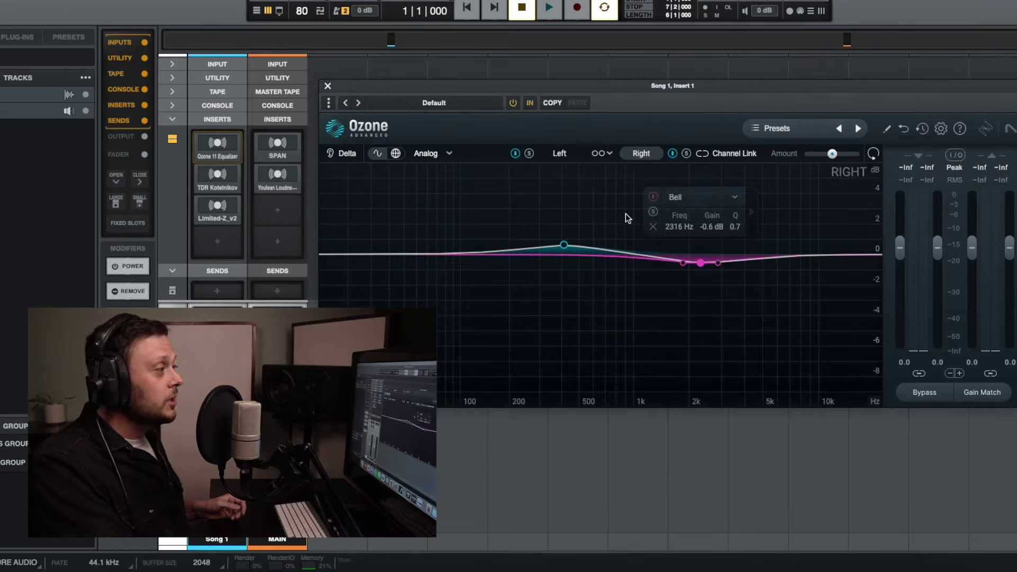
click(567, 154)
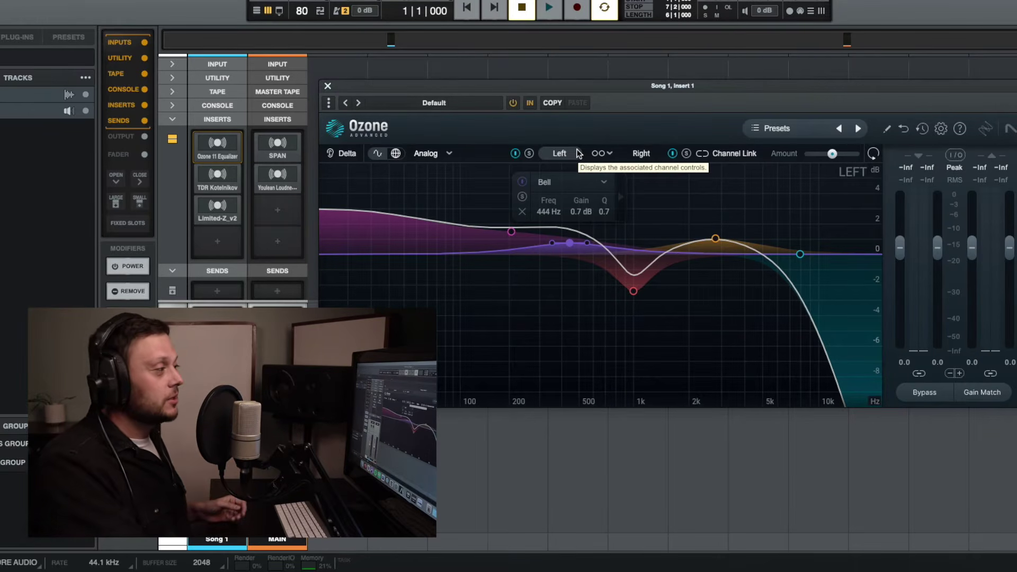
click(640, 153)
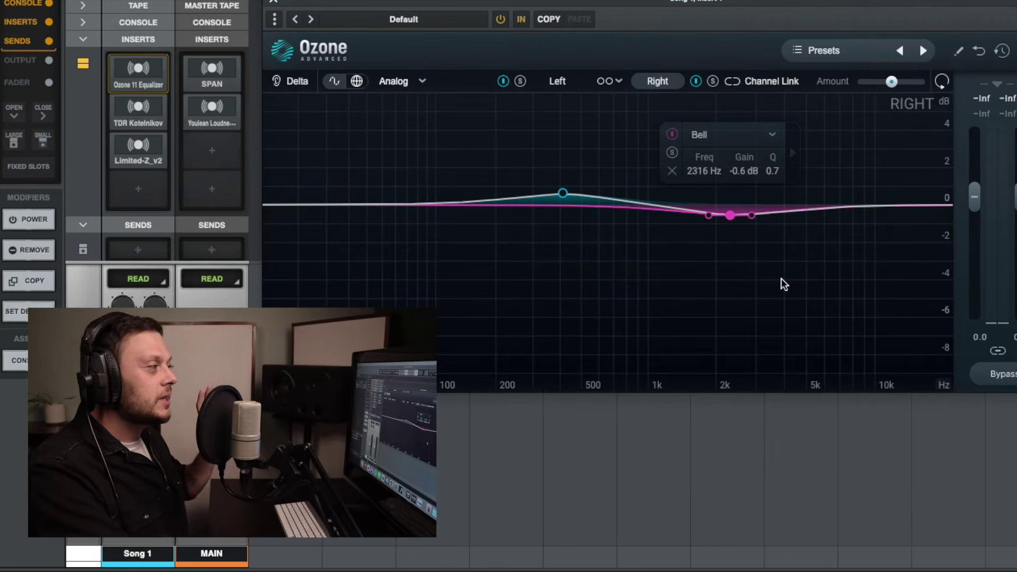
click(275, 3)
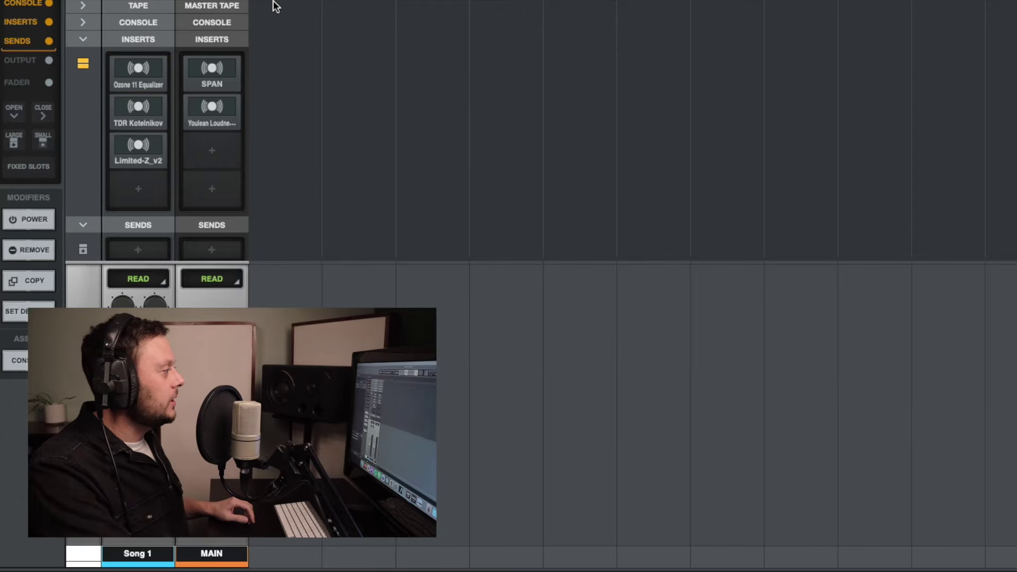
Open TDR Kotelnikov on Song 1, try Peak Crest at its Peak and RMS extremes, and set it to about 4.7 dB
click(147, 112)
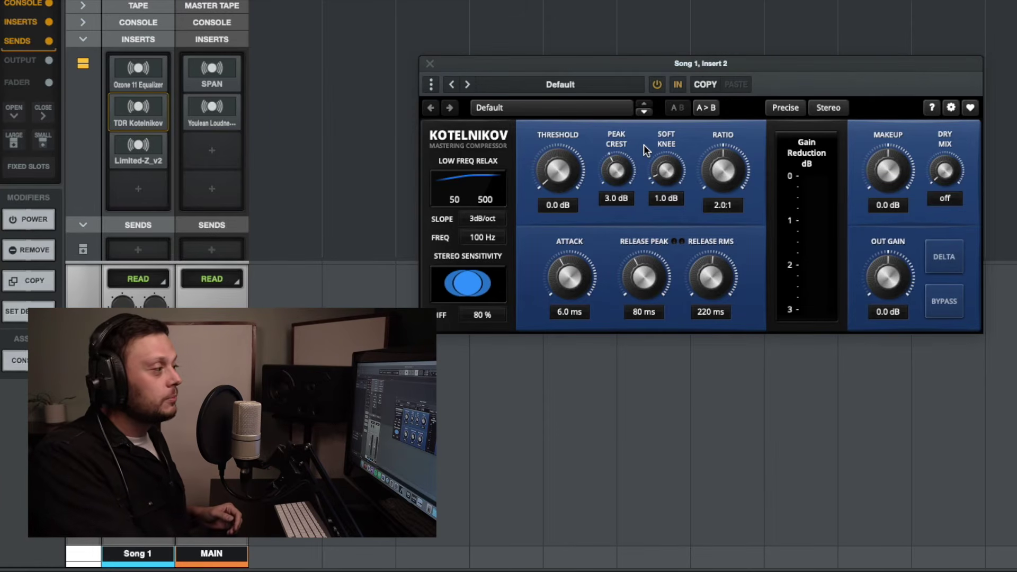
drag(621, 160, 495, 535)
scroll(618, 201, down, 5)
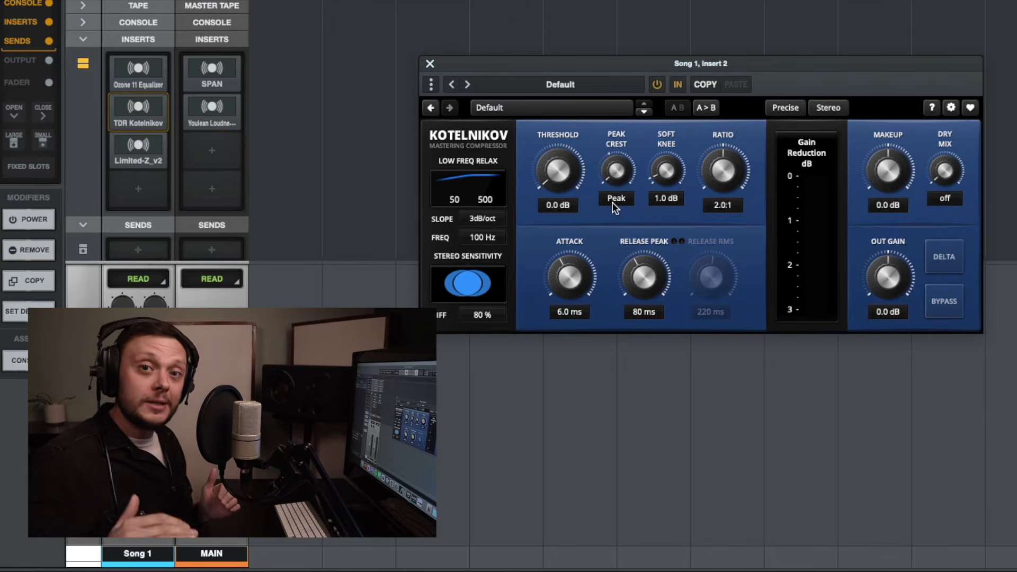
scroll(618, 168, up, 10)
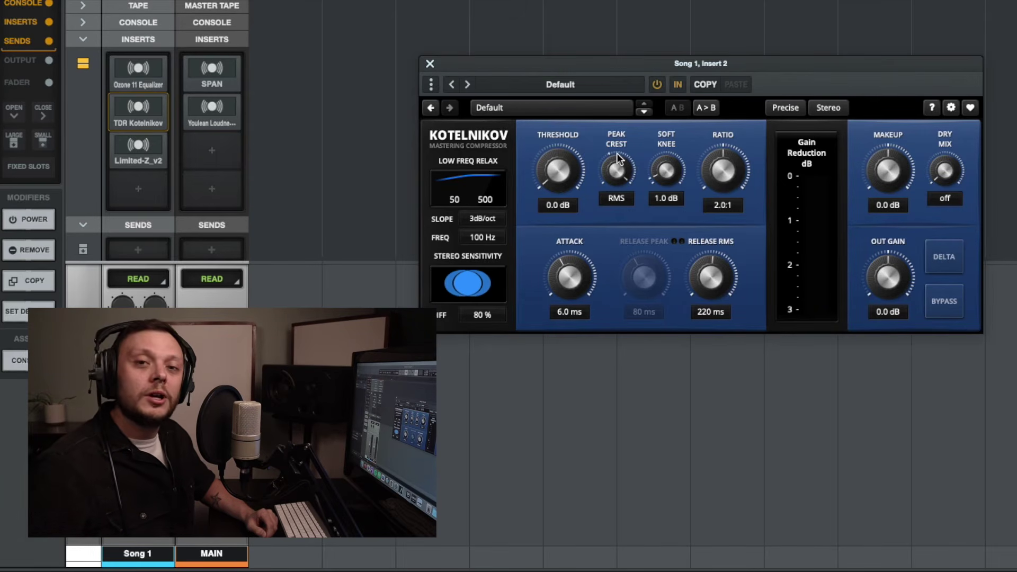
click(617, 157)
drag(618, 157, 548, 570)
drag(623, 239, 620, 207)
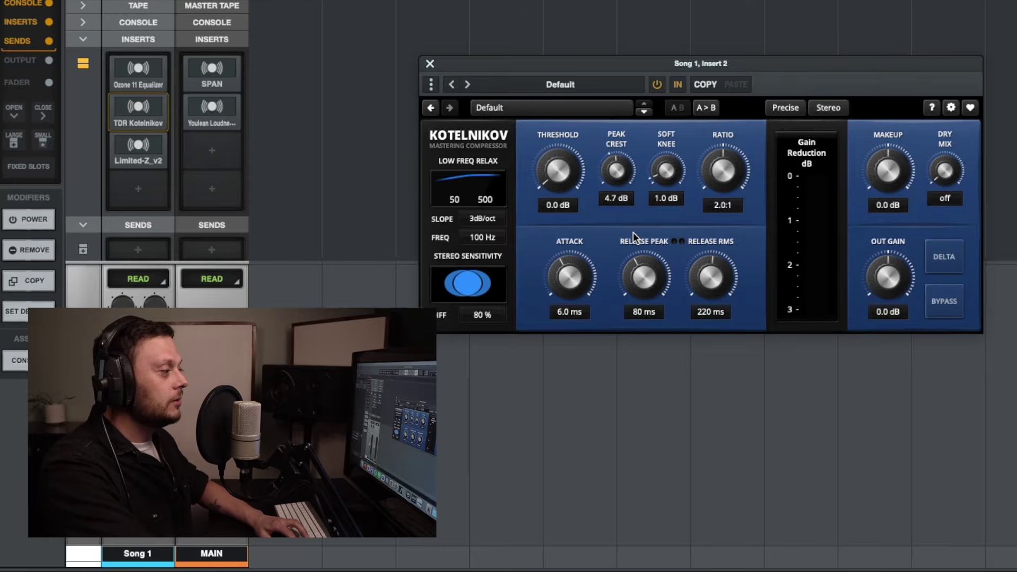
Set the compressor's peak release to about 104 ms and its stereo sensitivity to 0%, and close the plug-in
drag(647, 276, 646, 254)
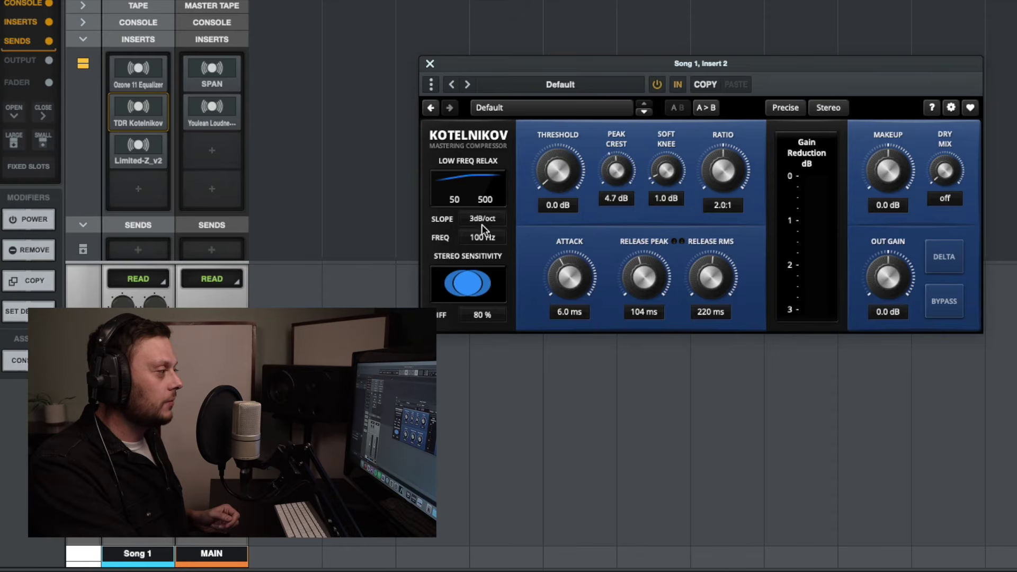
double_click(482, 316)
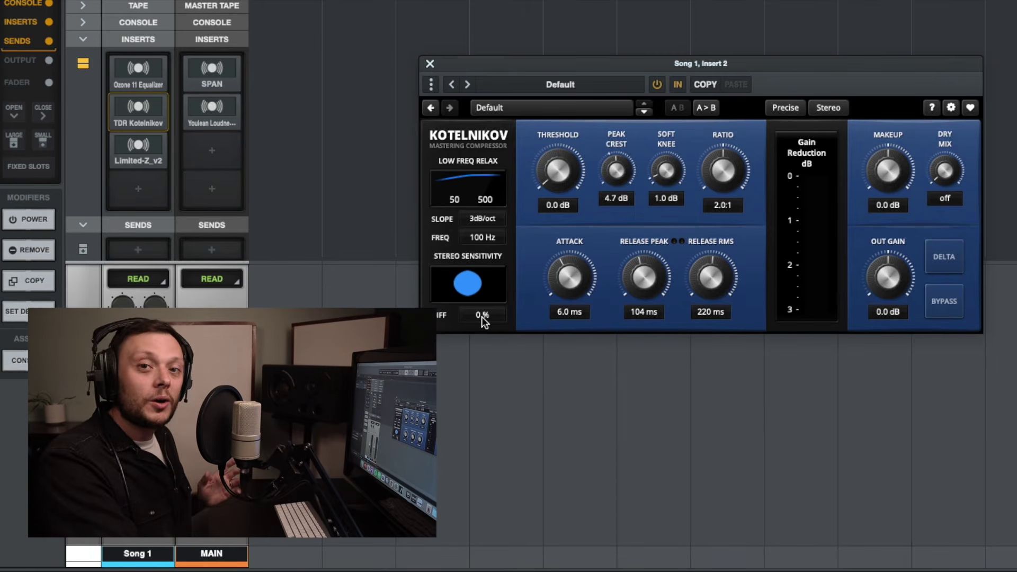
click(429, 64)
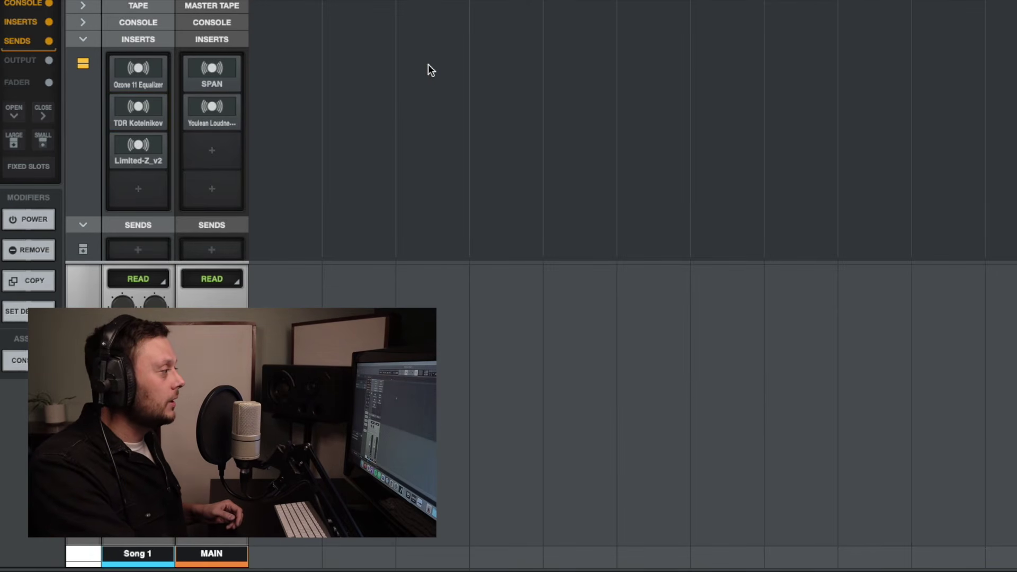
Open Limited-Z_v2 on Song 1, raise its Limit amount slightly and set the ceiling to -1
click(138, 157)
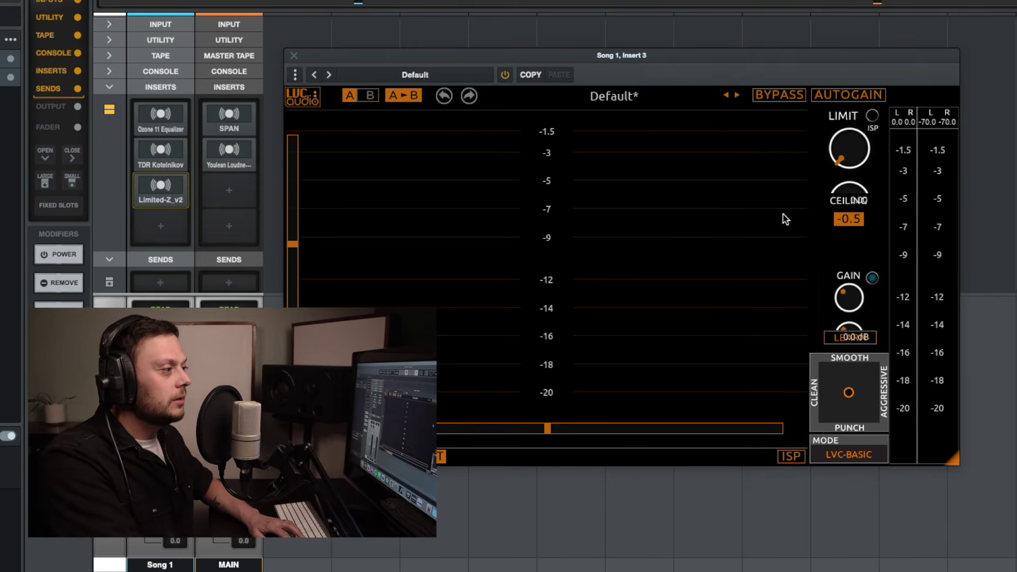
drag(848, 156, 868, 91)
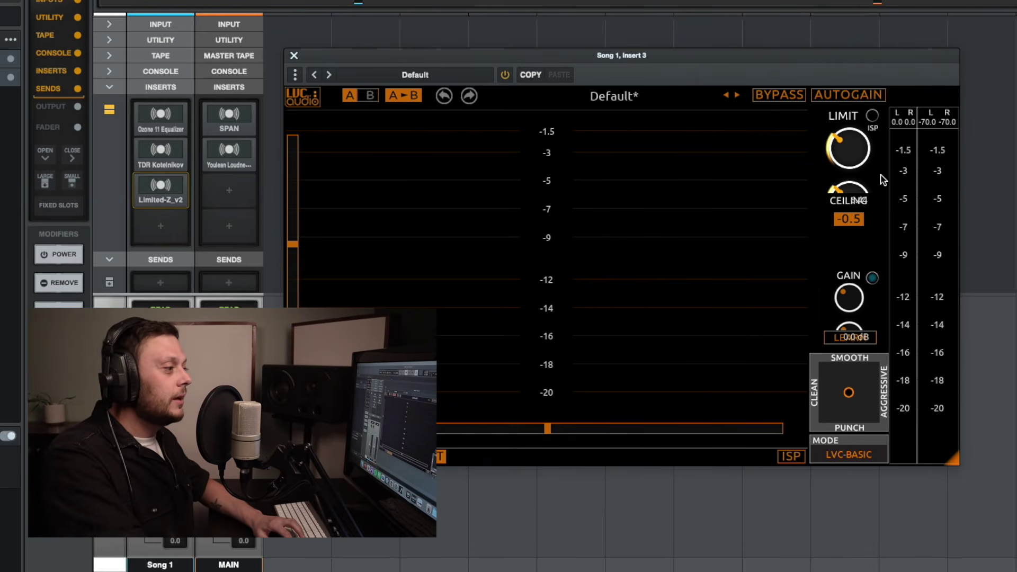
click(853, 220)
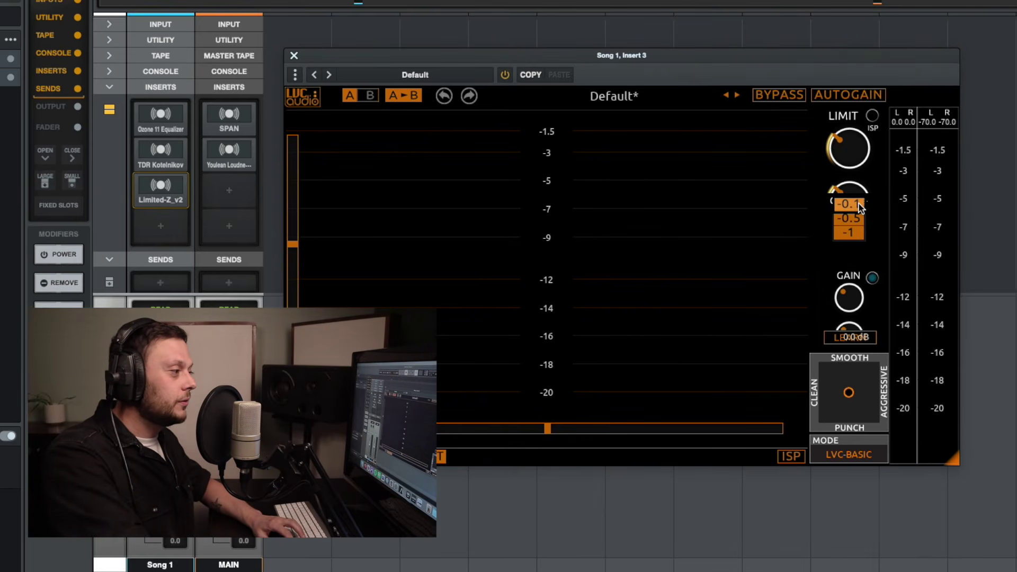
click(858, 234)
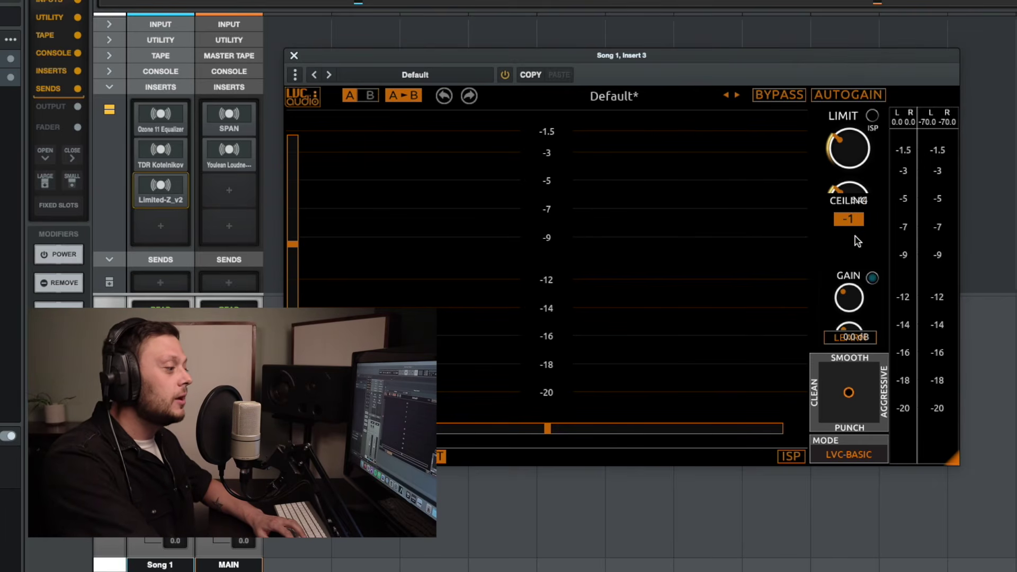
Turn on ISP in the limiter and review the available limiting modes, keeping LVC-BASIC
click(790, 456)
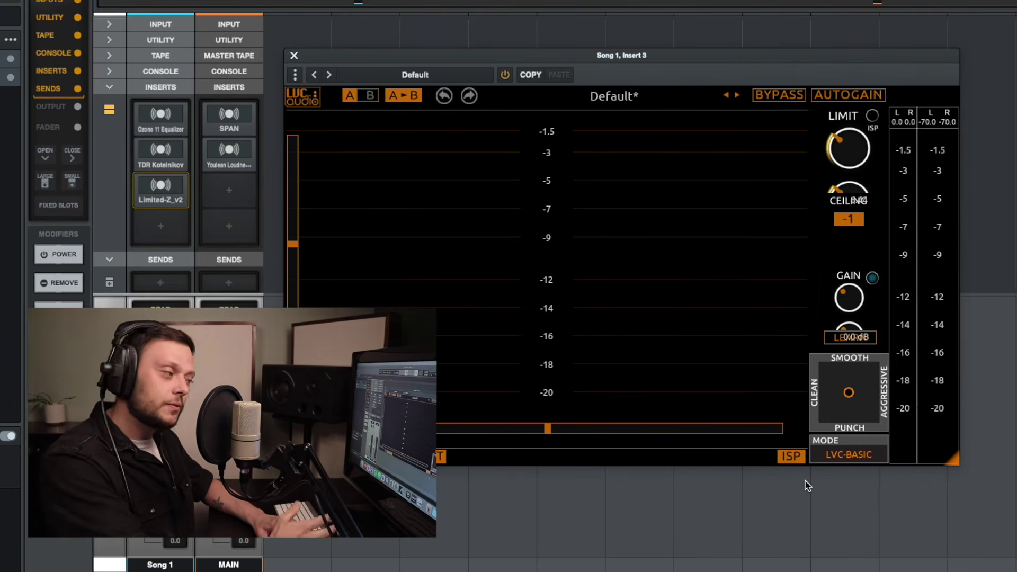
click(846, 456)
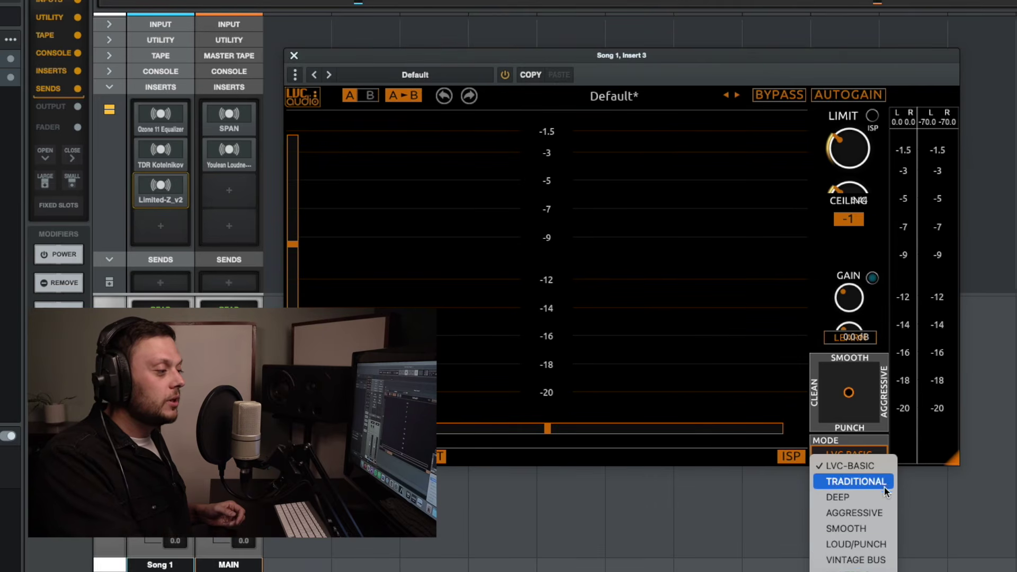
click(923, 72)
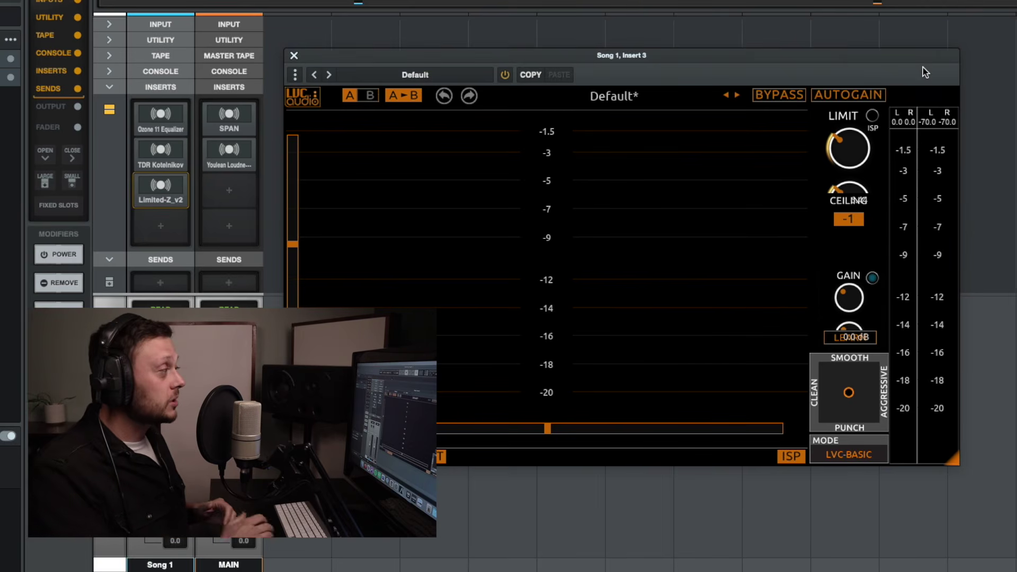
Open SPAN on MAIN, set its spectrum mode to Master to examine the overall tonal balance, and close it
click(233, 111)
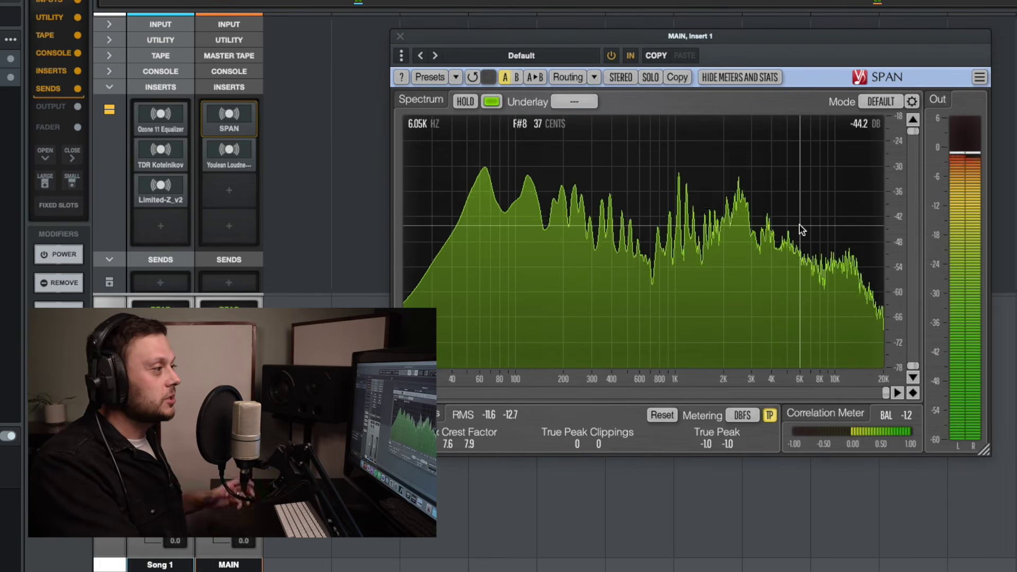
click(879, 101)
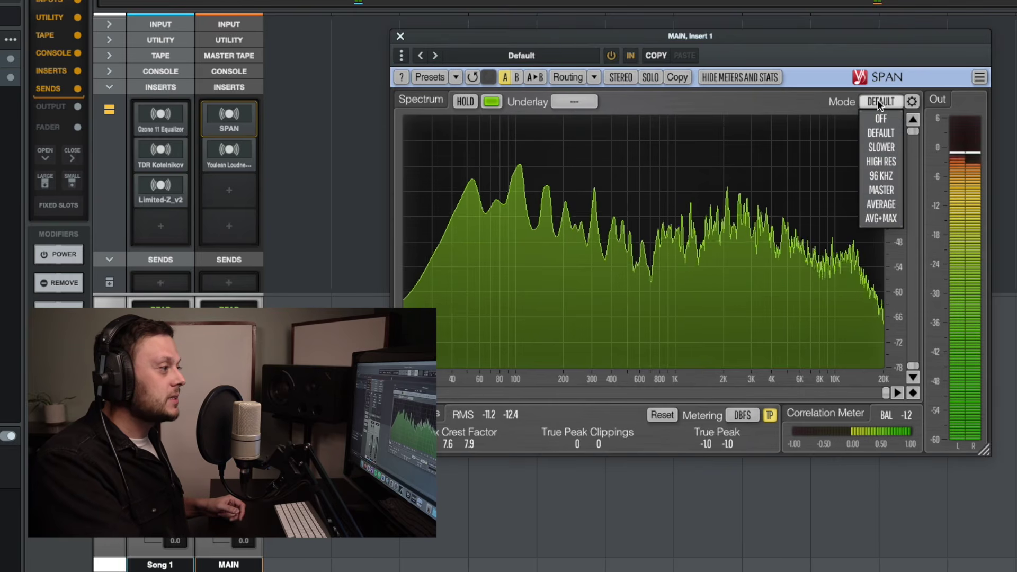
click(885, 190)
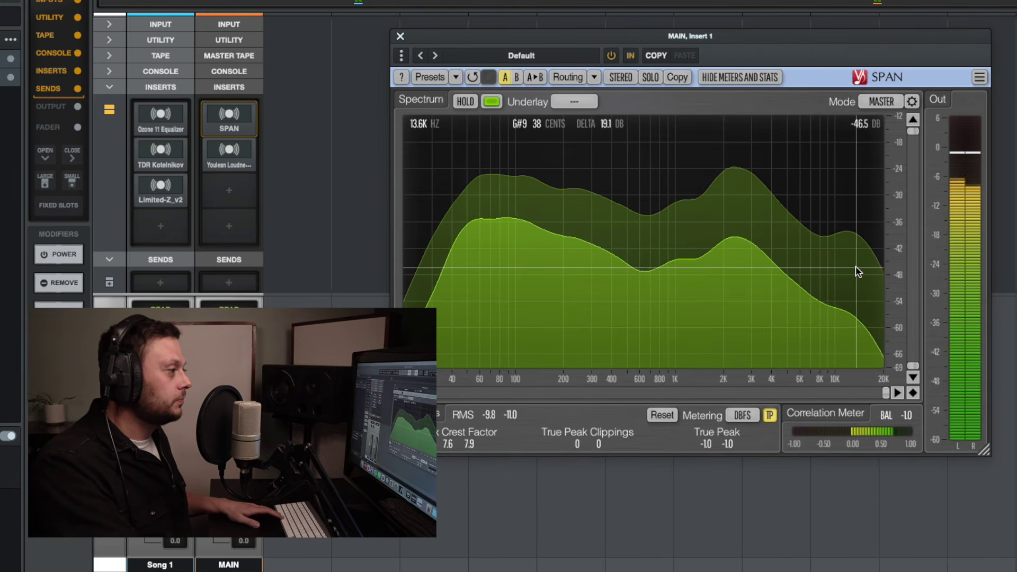
click(400, 36)
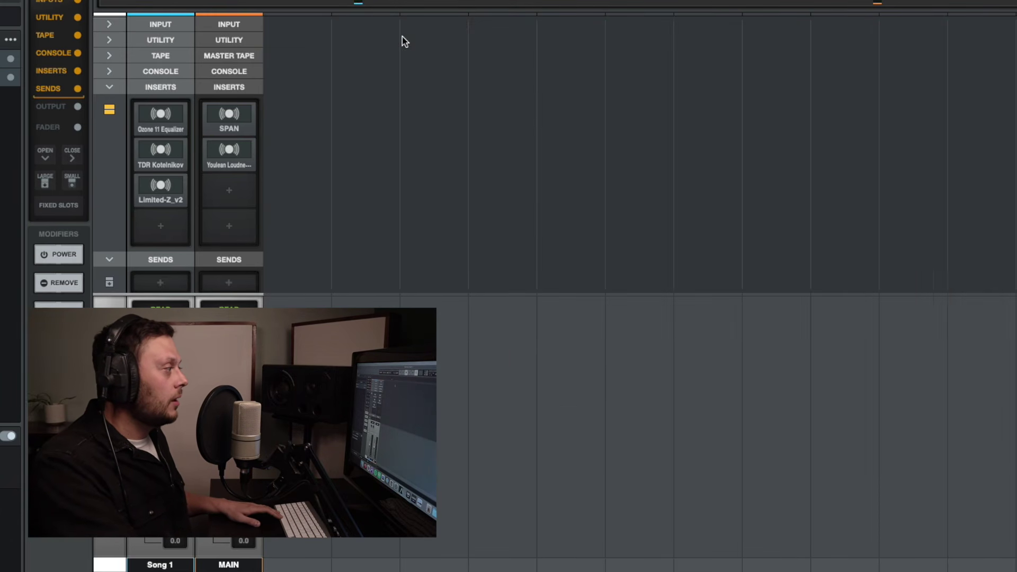
Open Youlean Loudness Meter on MAIN and play the song to read its integrated loudness
click(239, 148)
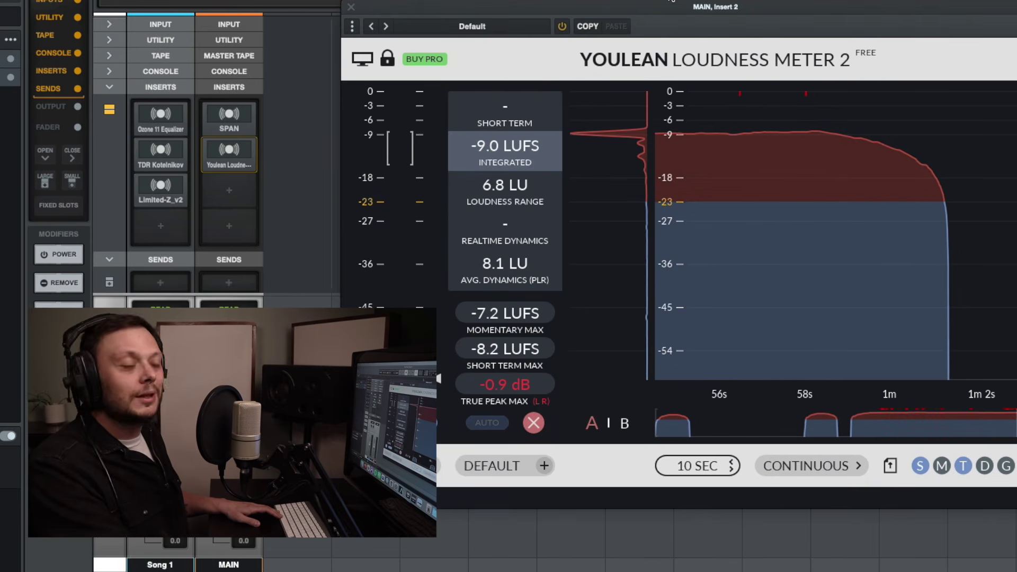
key(space)
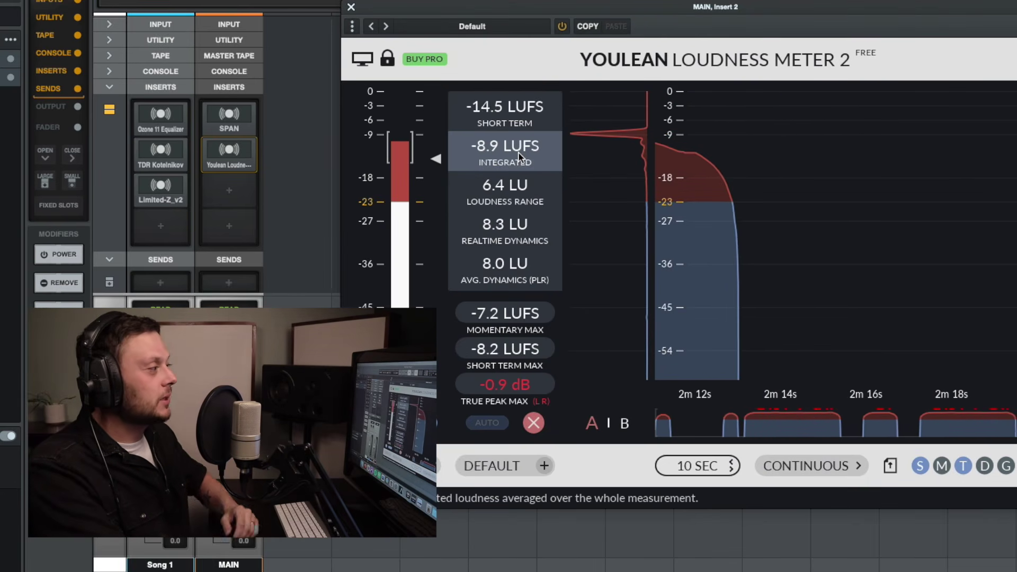